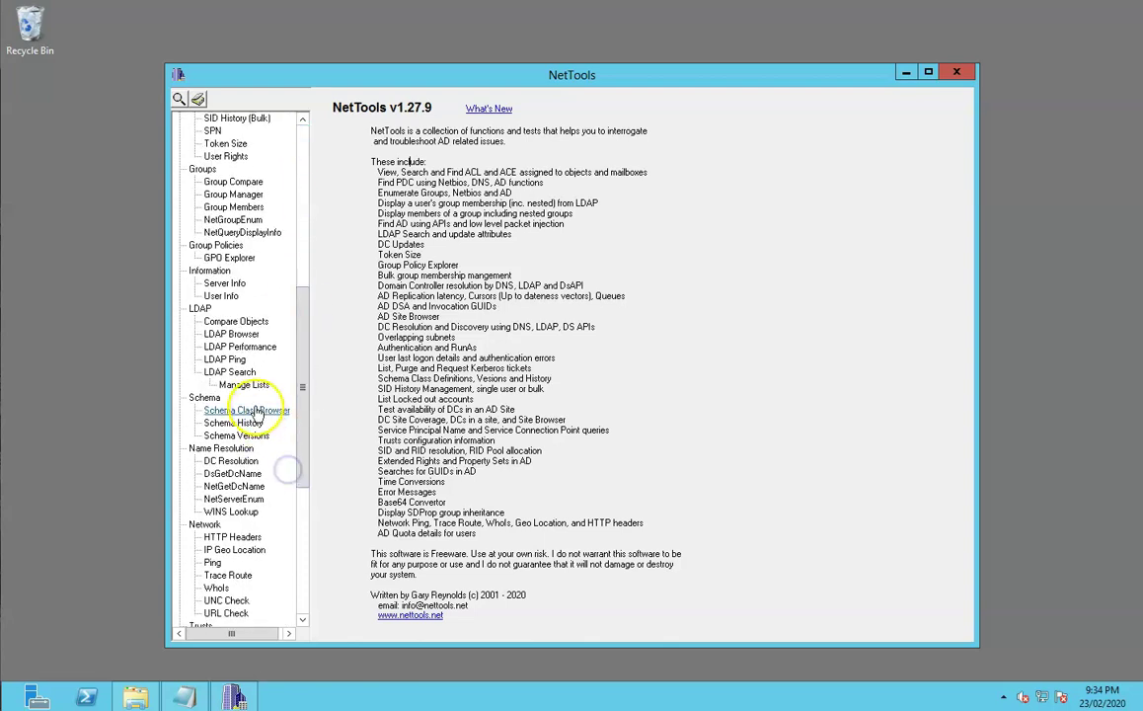
# Load the class list in the Schema Class Browser and display the attributes of the user class
pyautogui.click(247, 410)
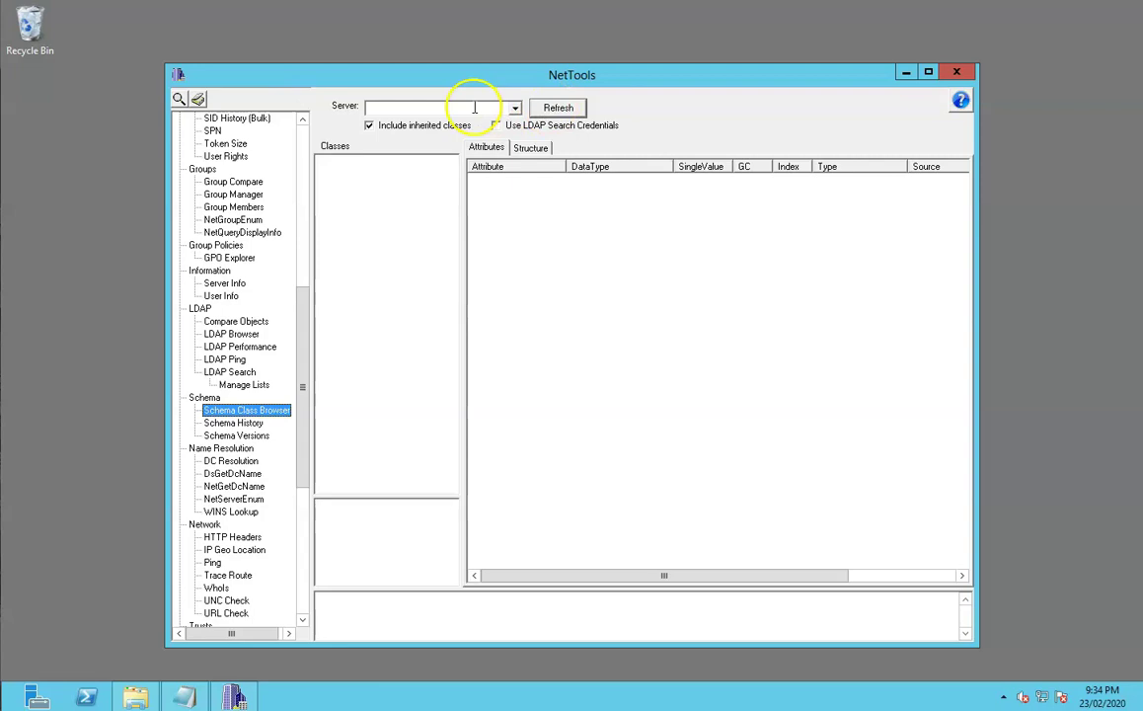
pyautogui.click(558, 109)
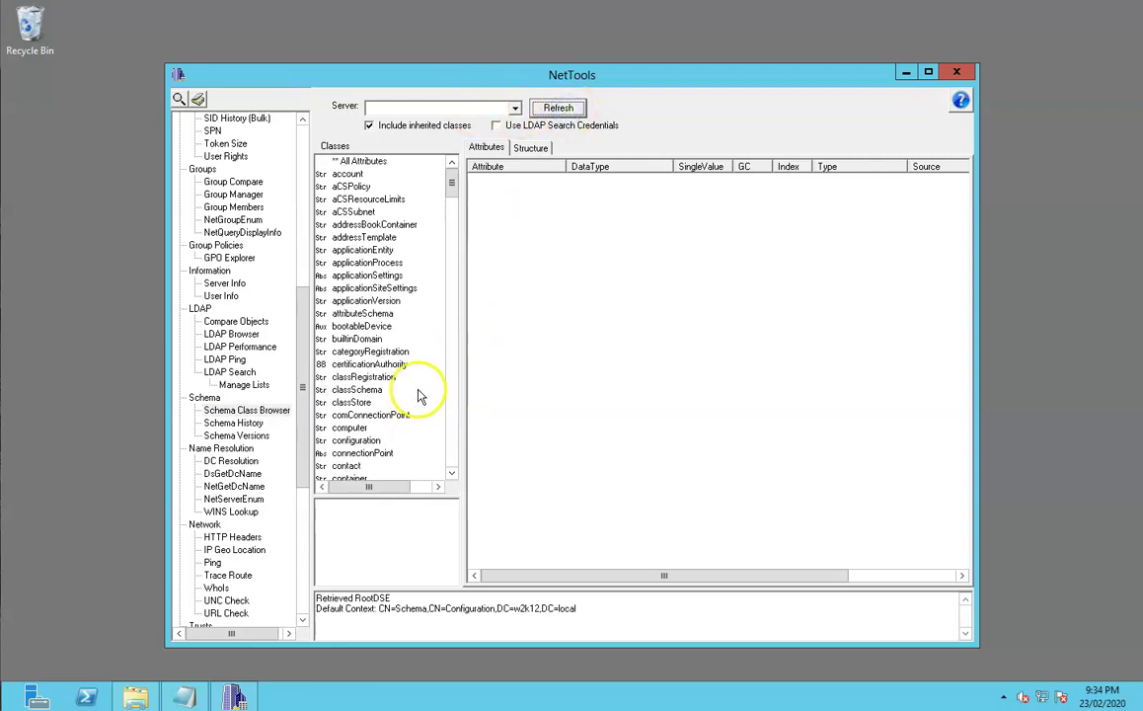
pyautogui.moveTo(453, 186); pyautogui.dragTo(462, 468)
pyautogui.click(513, 437)
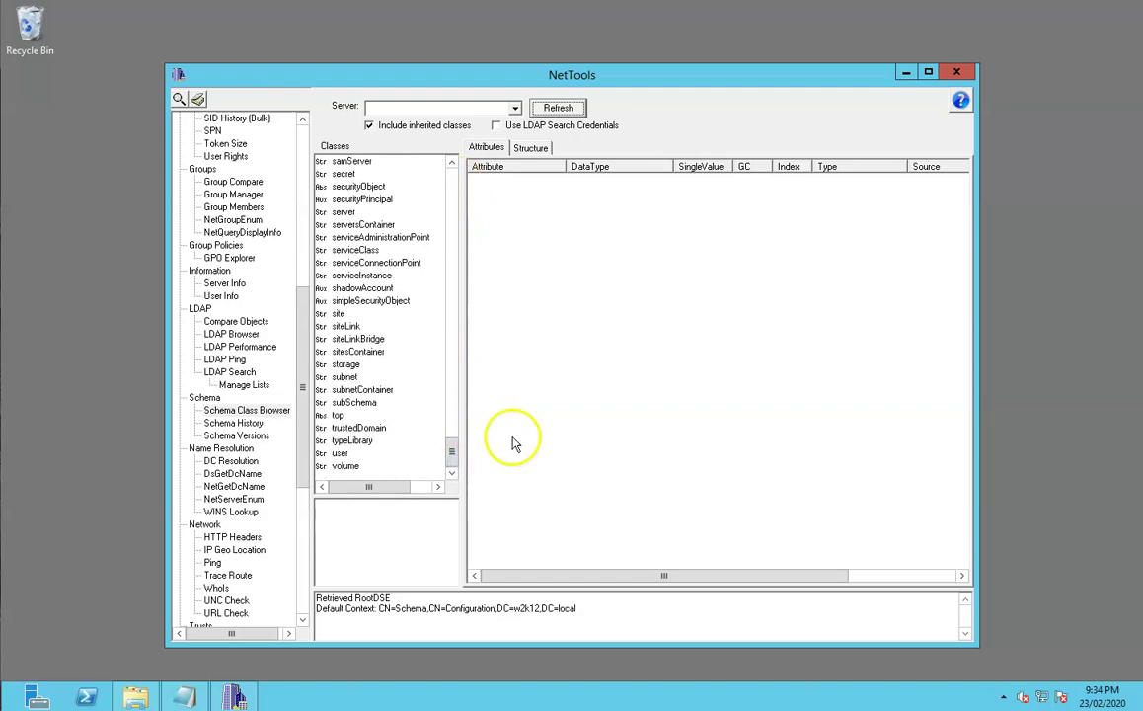
pyautogui.click(341, 453)
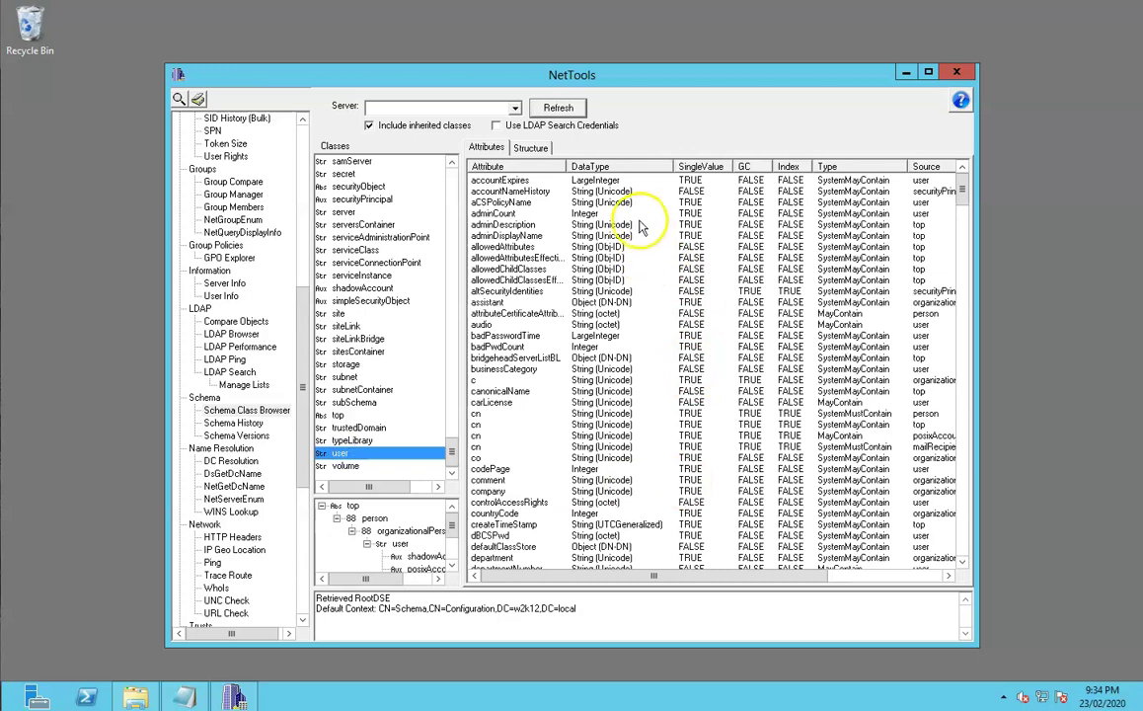
# Look through the user class's attribute list down to the mobile attribute from the user source class
pyautogui.click(548, 205)
pyautogui.scroll(-5, 577, 419)
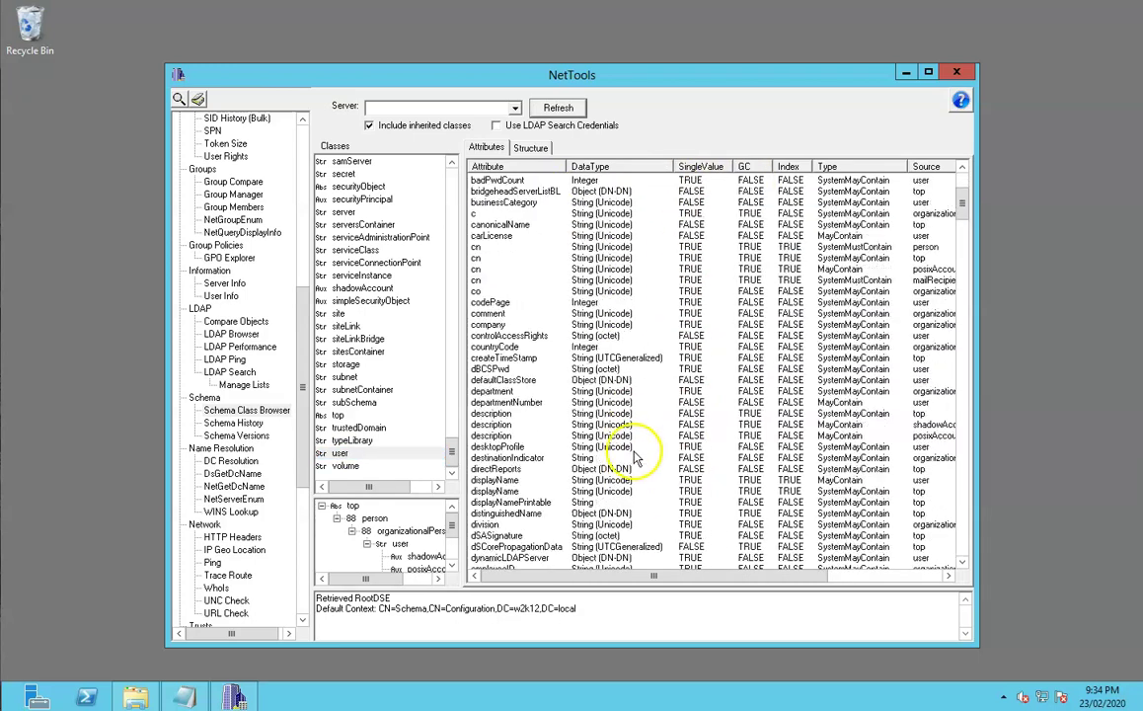
pyautogui.scroll(-18, 632, 477)
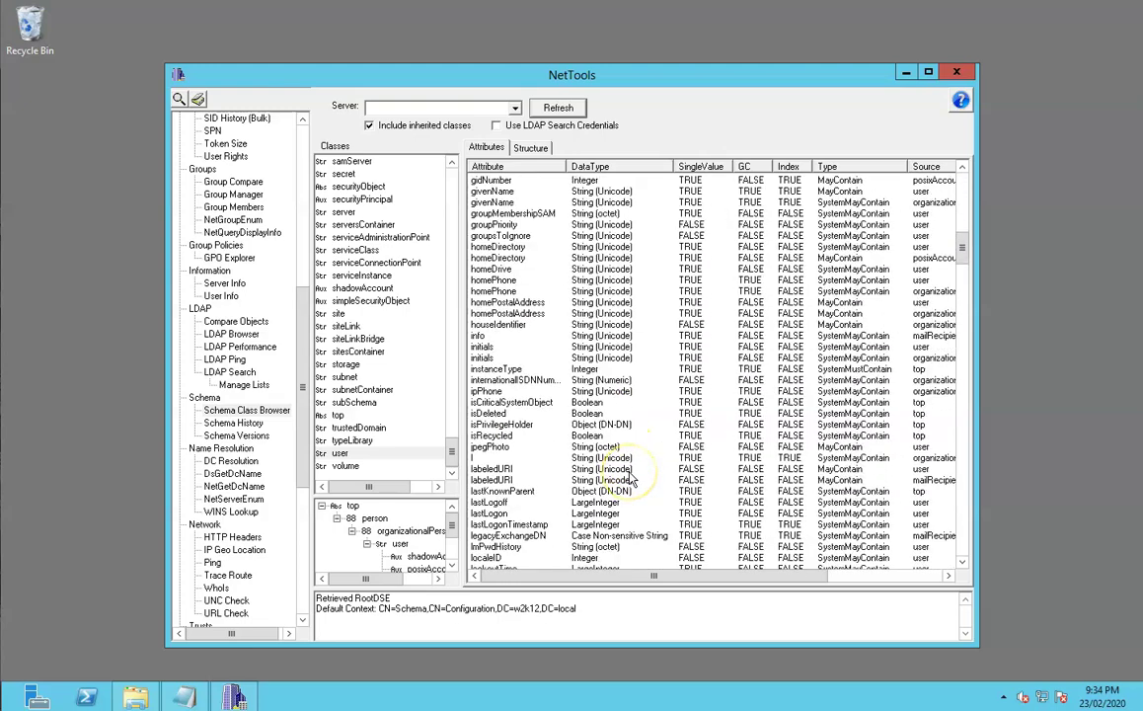
pyautogui.scroll(-5, 631, 479)
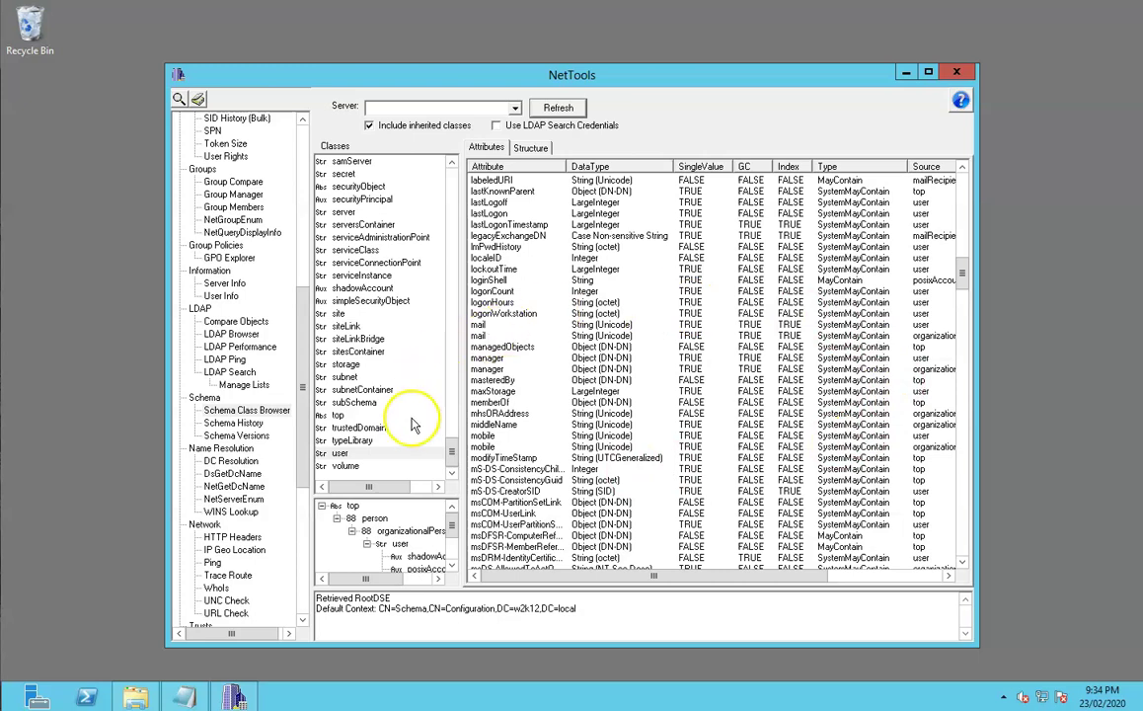
pyautogui.click(636, 436)
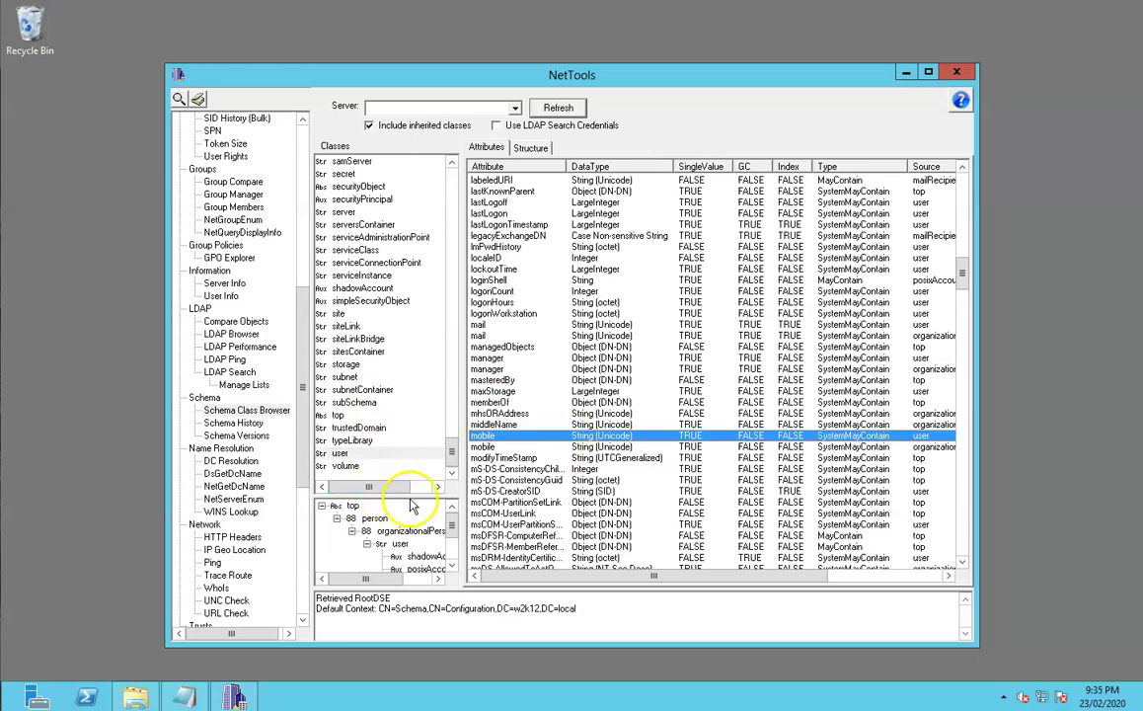
# Enlarge the class hierarchy pane and display only the attributes that come from user in the inheritance tree
pyautogui.moveTo(422, 496); pyautogui.dragTo(431, 396)
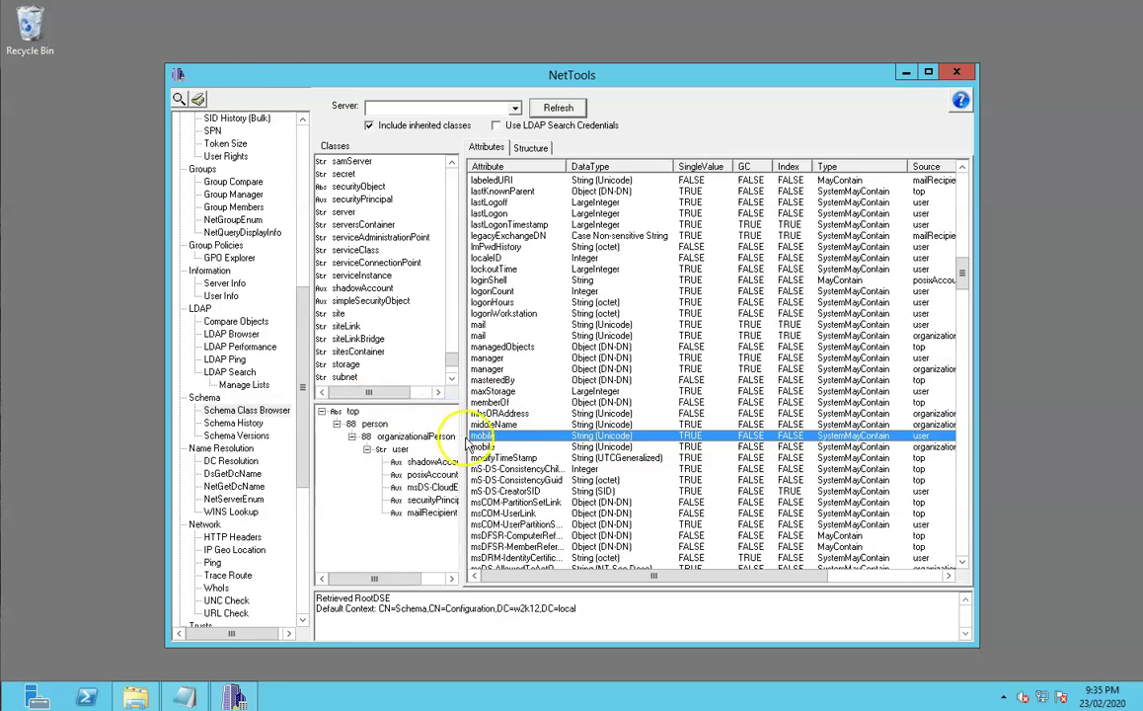
pyautogui.moveTo(459, 447); pyautogui.dragTo(503, 451)
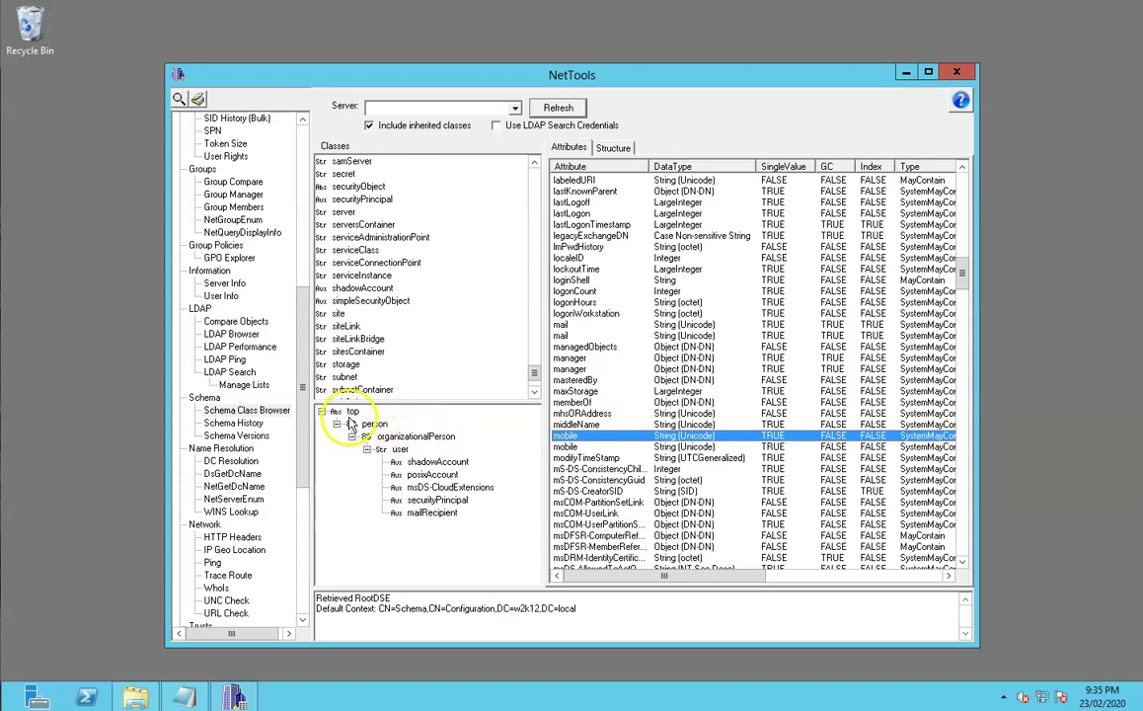
pyautogui.click(399, 449)
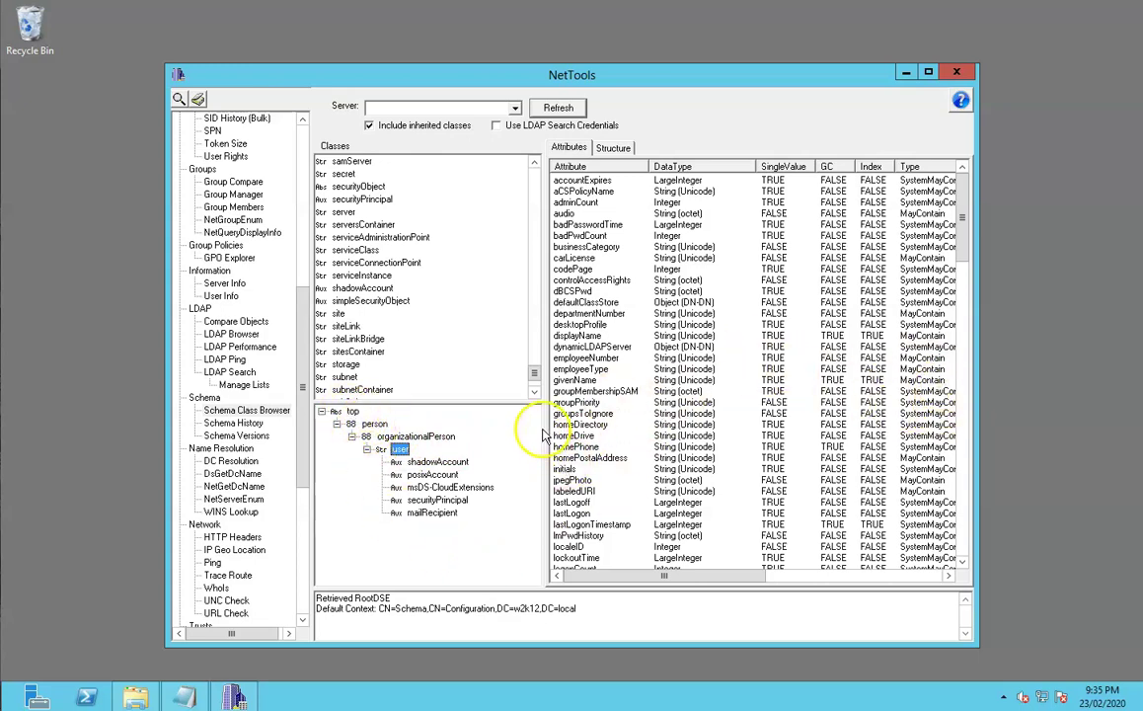
pyautogui.moveTo(544, 415); pyautogui.dragTo(493, 416)
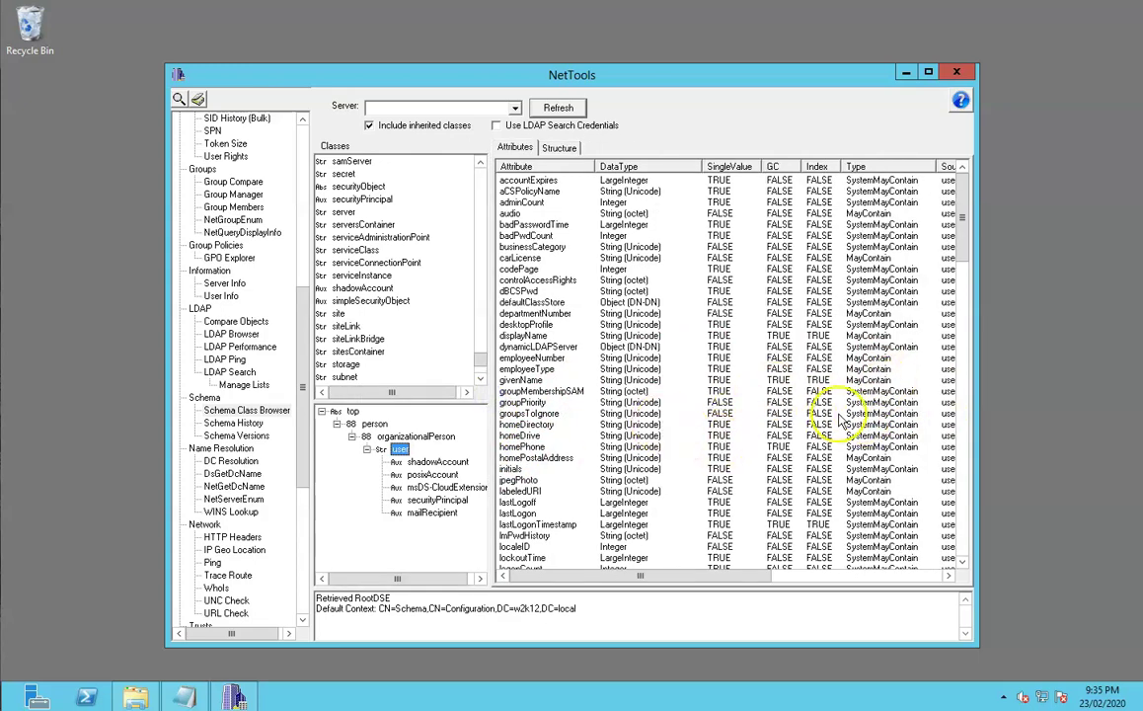
# Look through the attributes defined directly on the user class, including givenName, and return to the class list
pyautogui.click(798, 379)
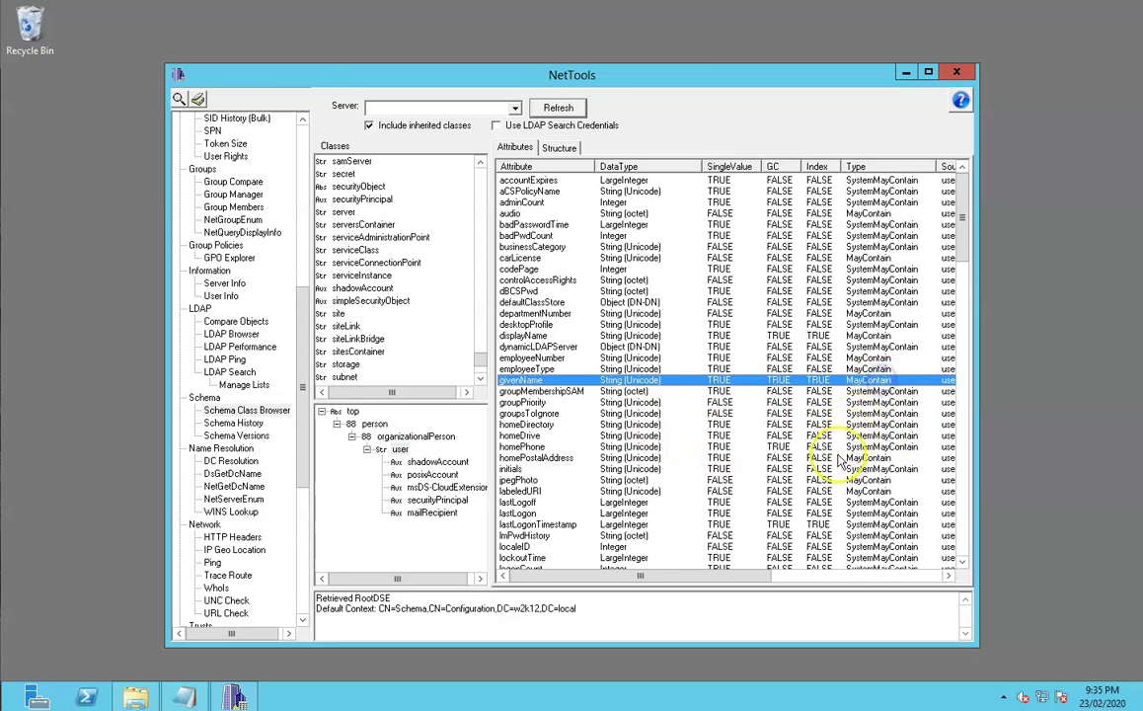
pyautogui.scroll(-4, 765, 434)
pyautogui.scroll(-4, 826, 484)
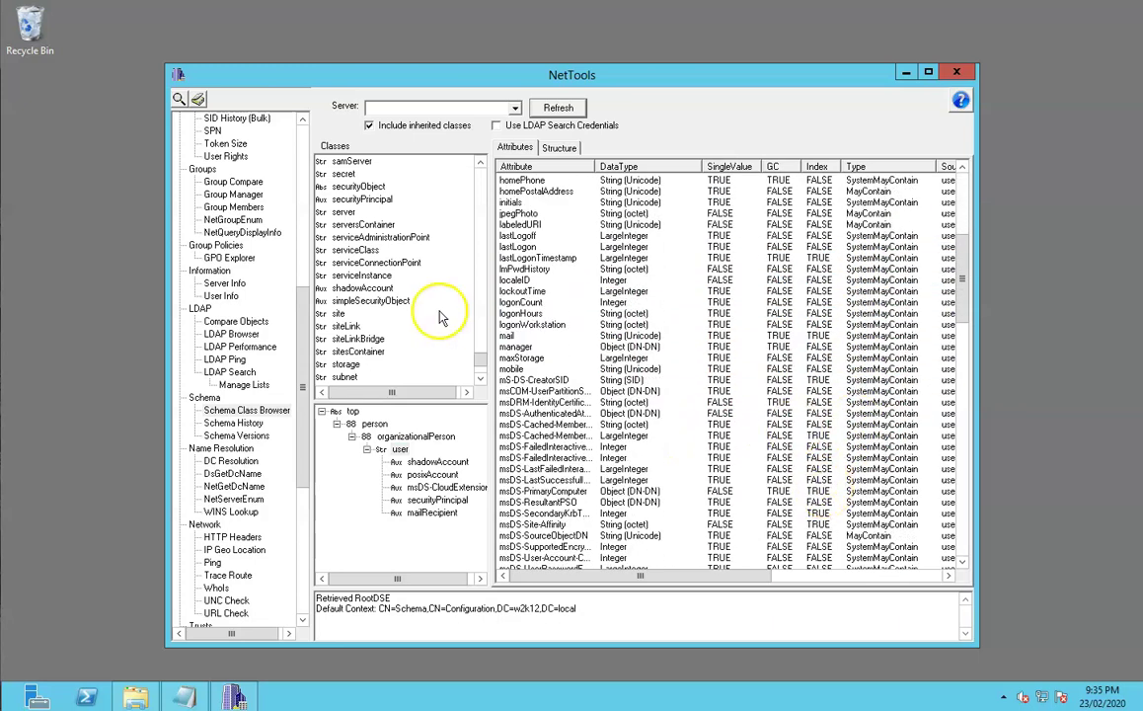
pyautogui.scroll(3, 570, 332)
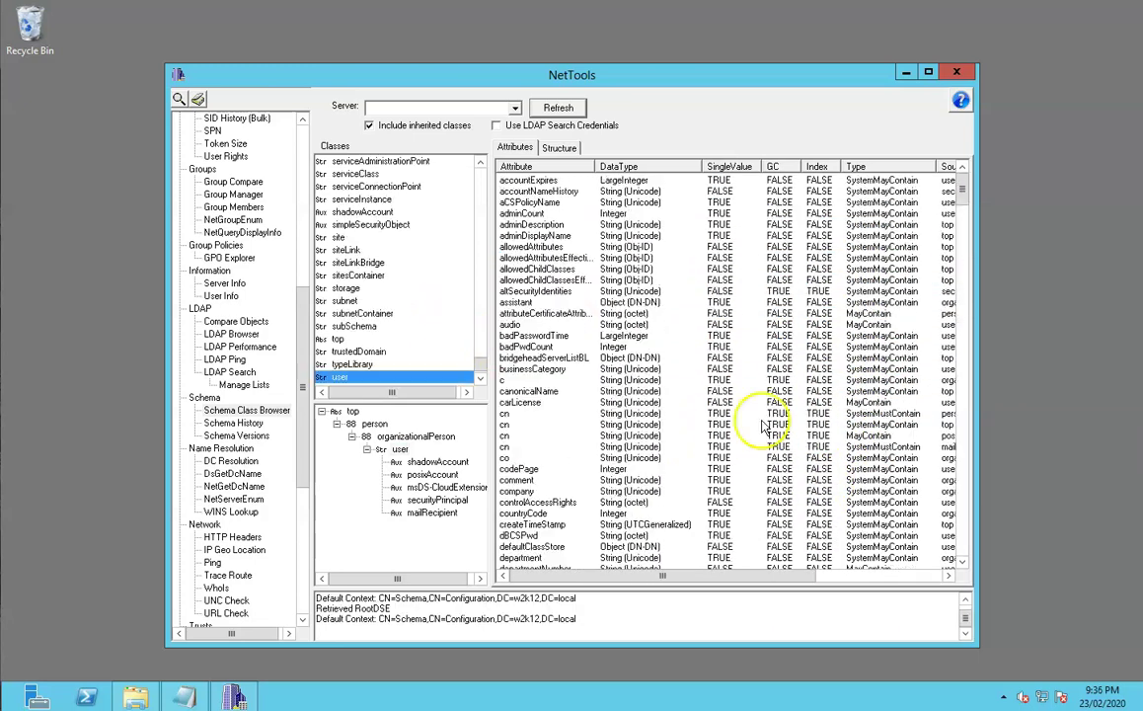
# Widen the attribute list to expose the Source column and compare the type and source class of the duplicate cn entries
pyautogui.click(577, 415)
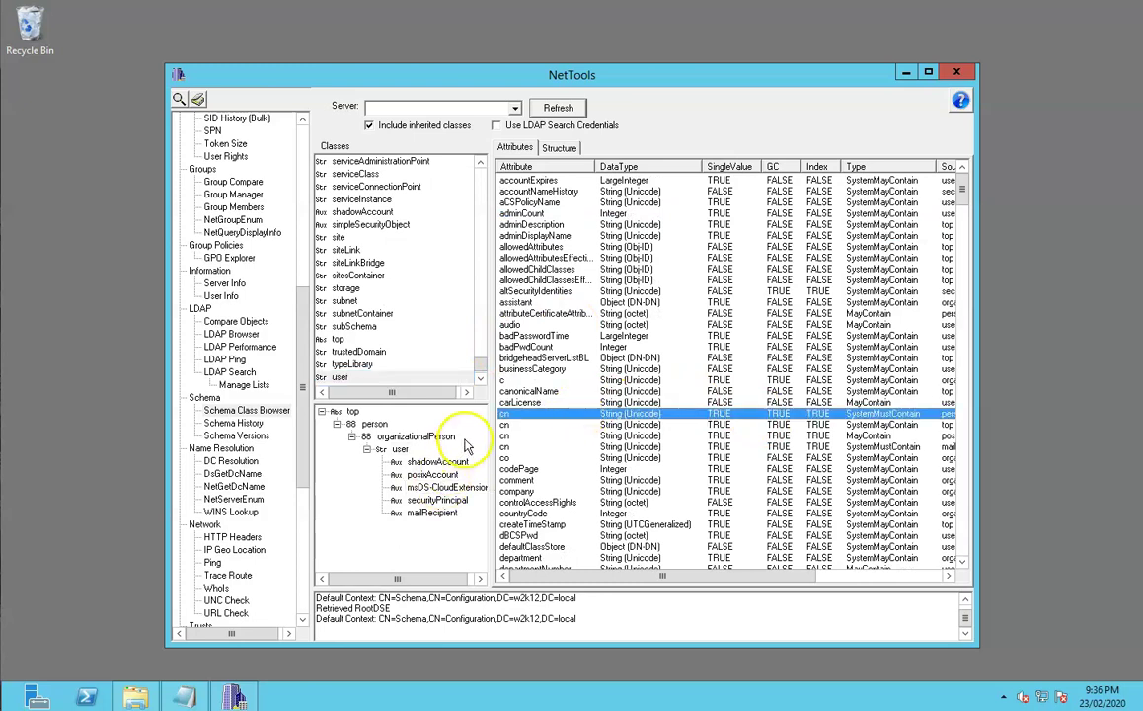
pyautogui.moveTo(492, 431); pyautogui.dragTo(401, 424)
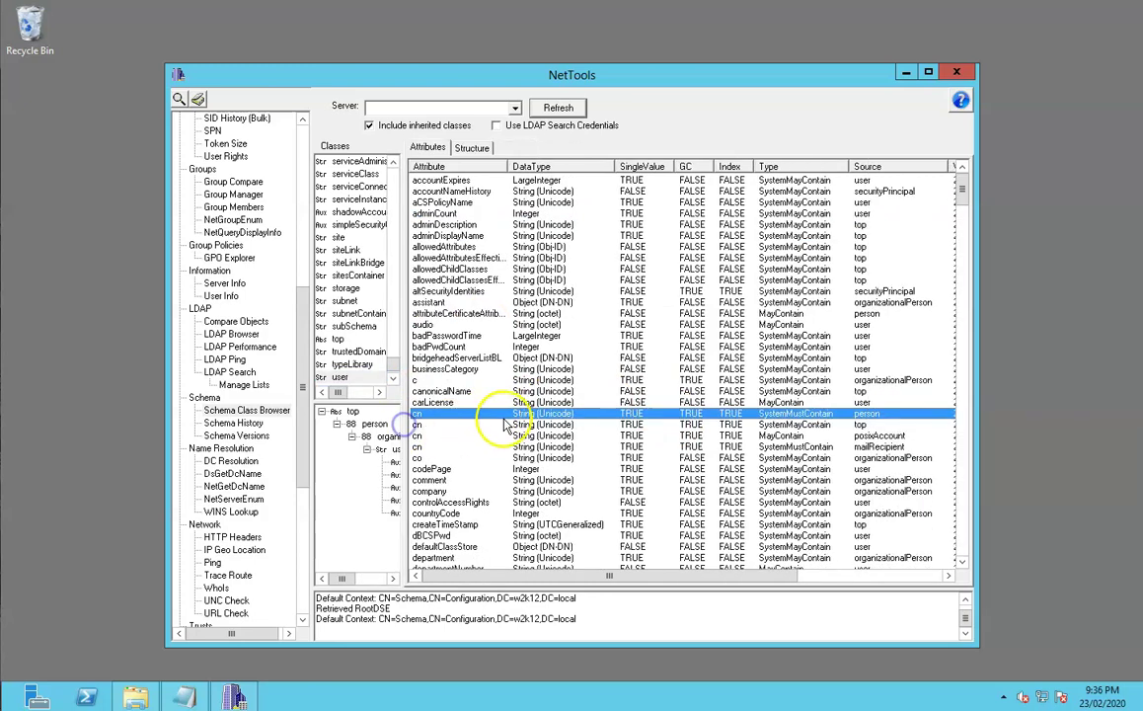
pyautogui.click(862, 423)
pyautogui.click(879, 435)
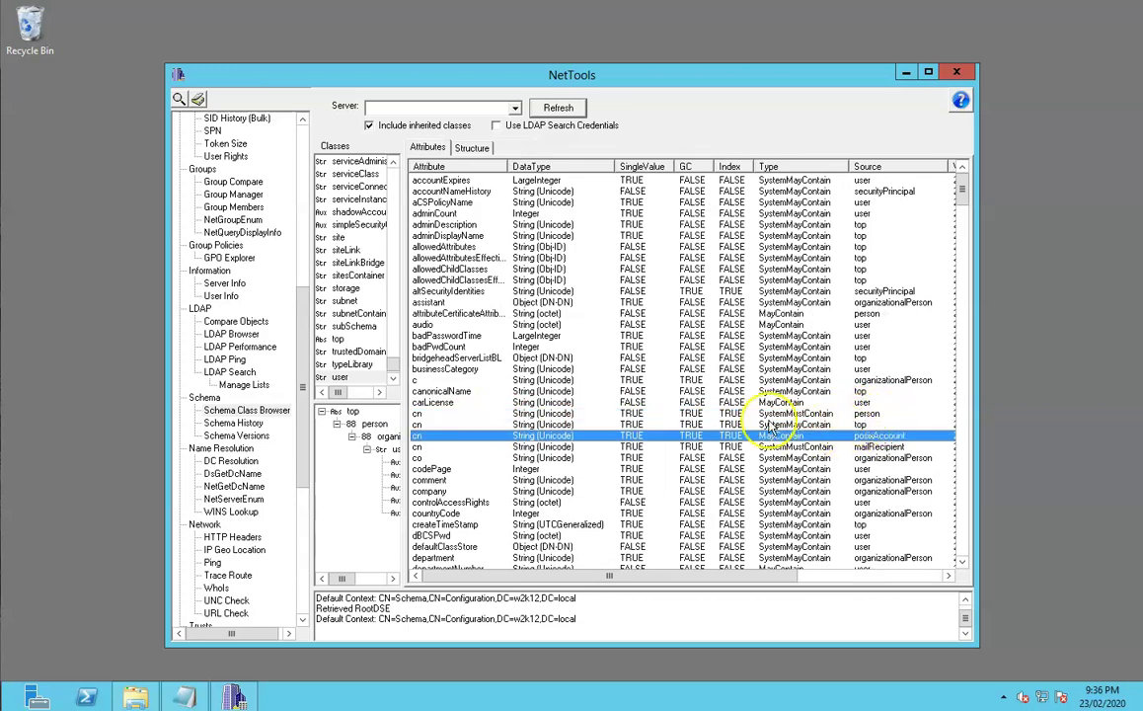
pyautogui.click(431, 414)
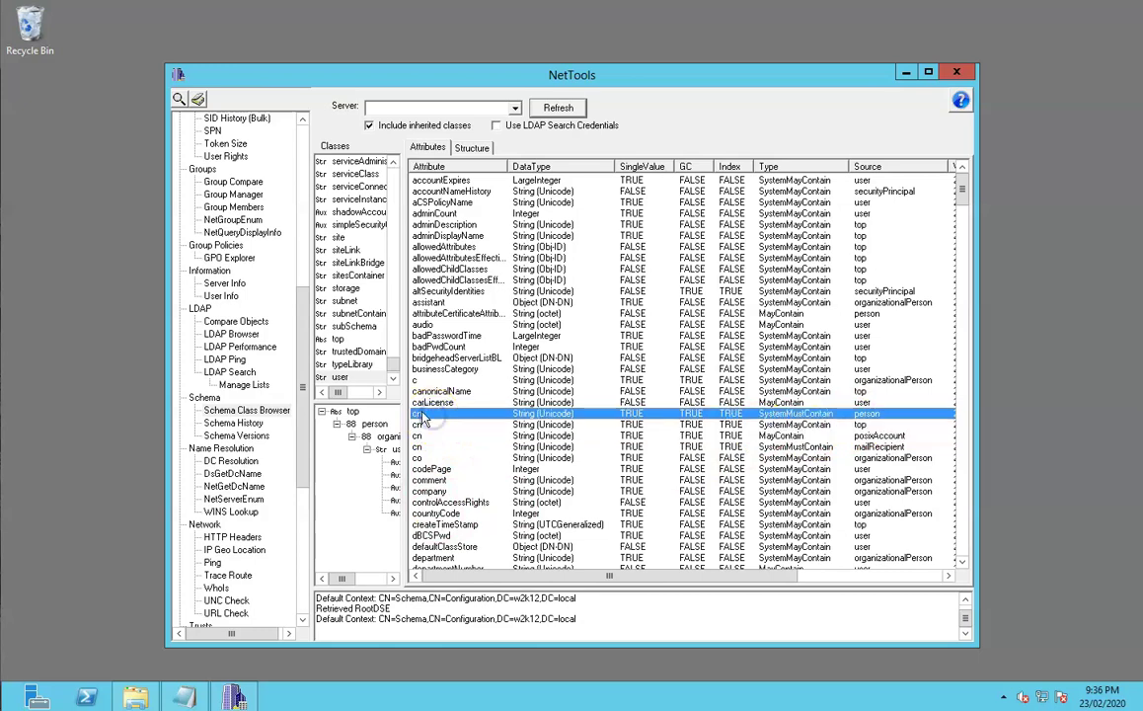
pyautogui.click(428, 447)
pyautogui.click(426, 436)
pyautogui.click(424, 425)
pyautogui.click(425, 416)
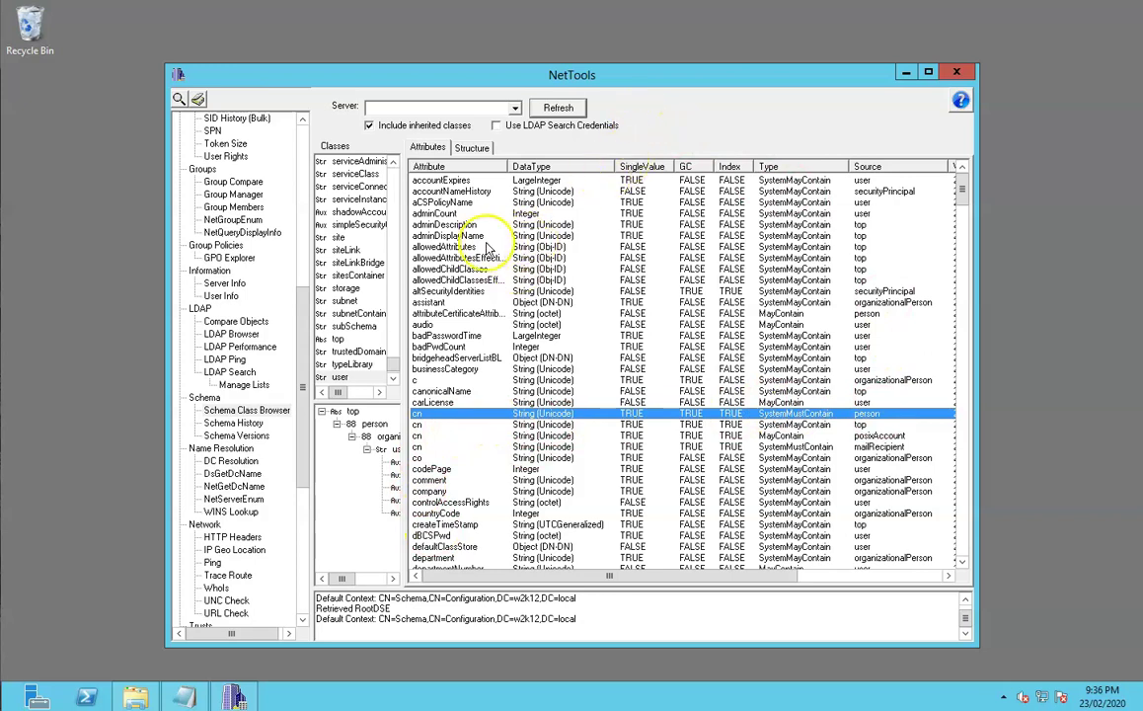
# Open the schema definition of the altSecurityIdentities attribute, examine its systemFlags value, and close the definition
pyautogui.click(538, 226)
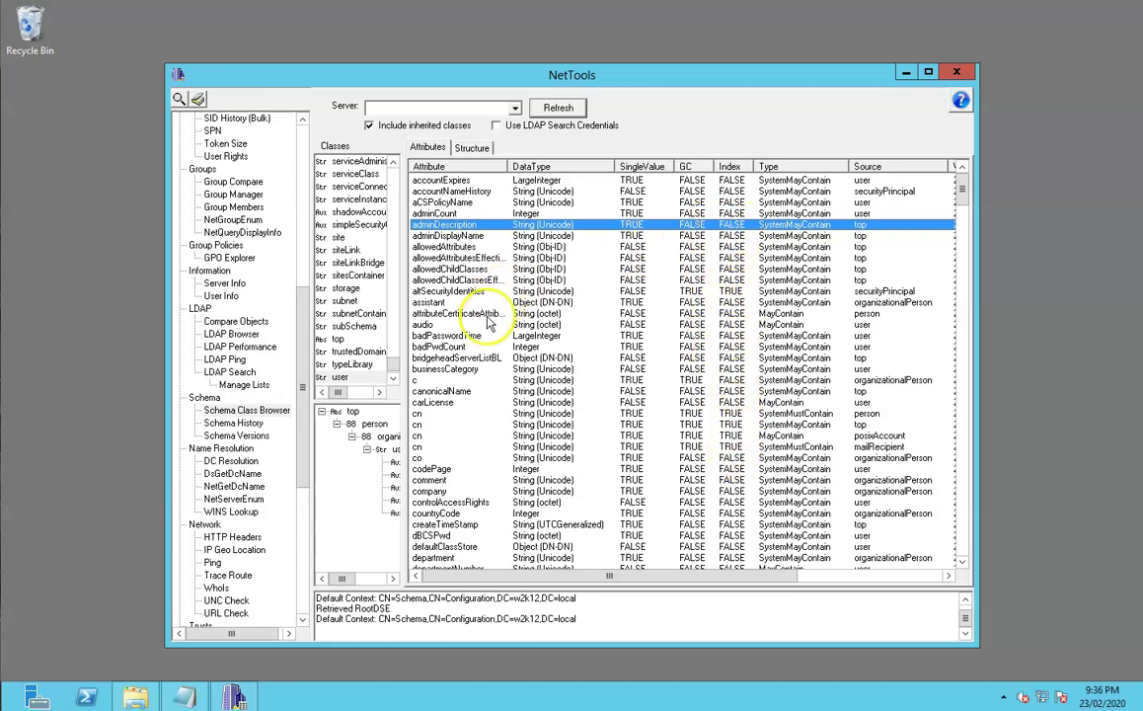
pyautogui.click(729, 292)
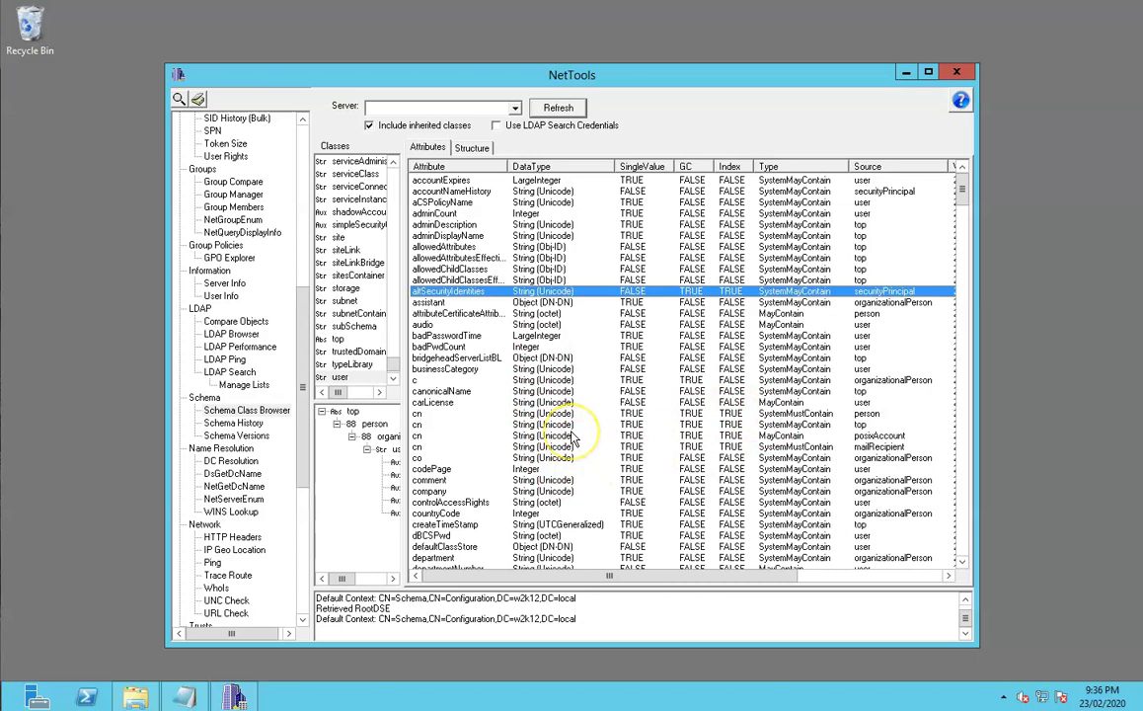
pyautogui.rightClick(446, 293)
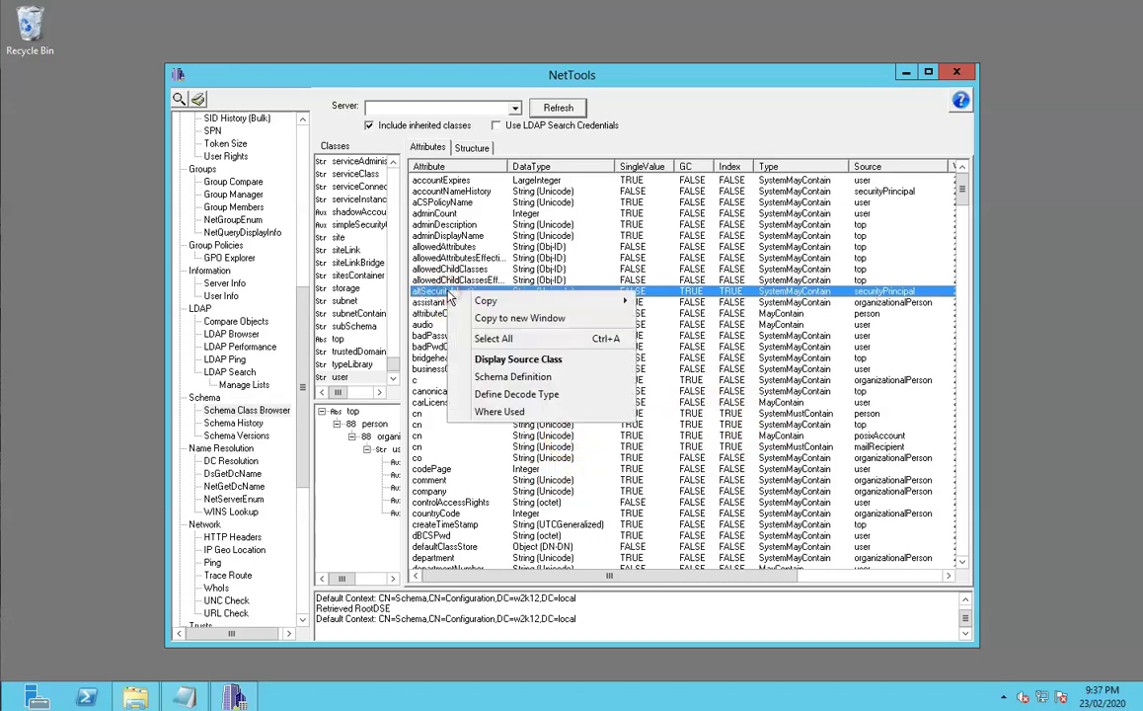
pyautogui.click(508, 377)
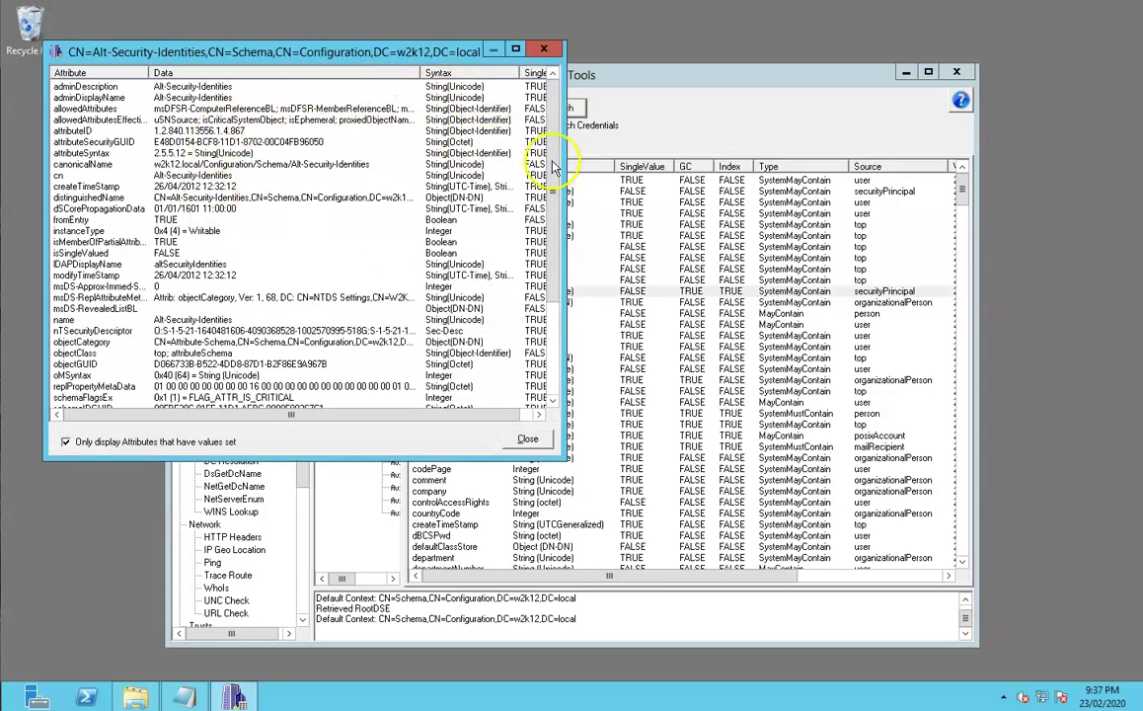
pyautogui.moveTo(549, 150); pyautogui.dragTo(543, 291)
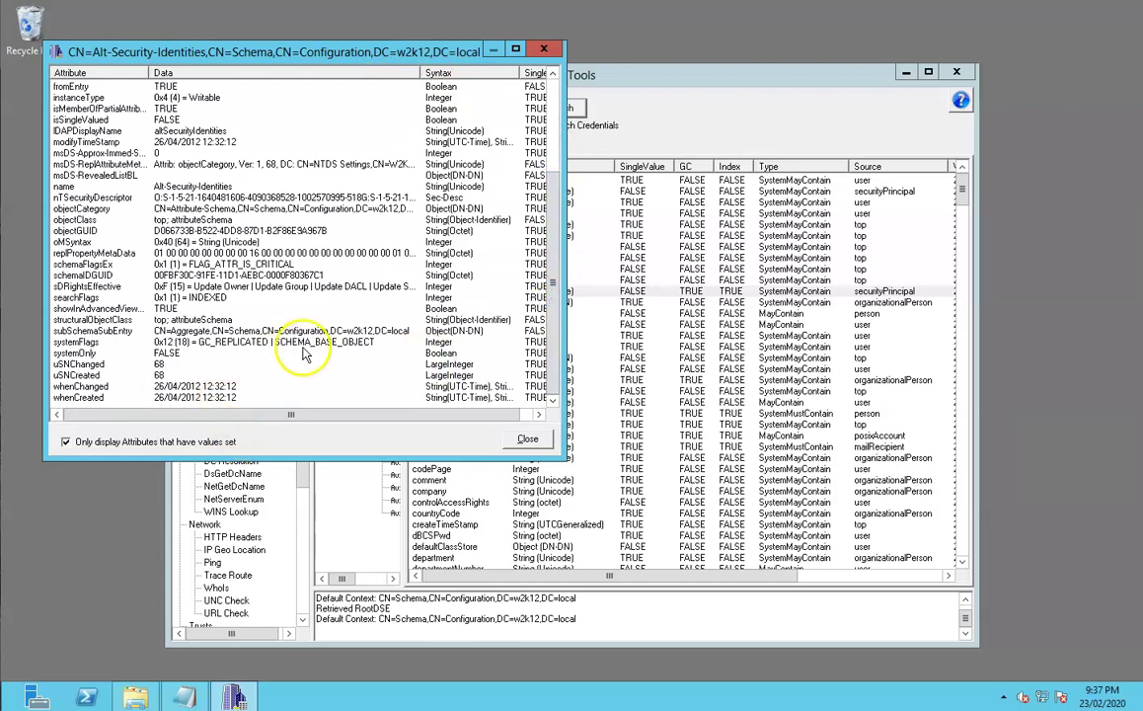
pyautogui.click(233, 343)
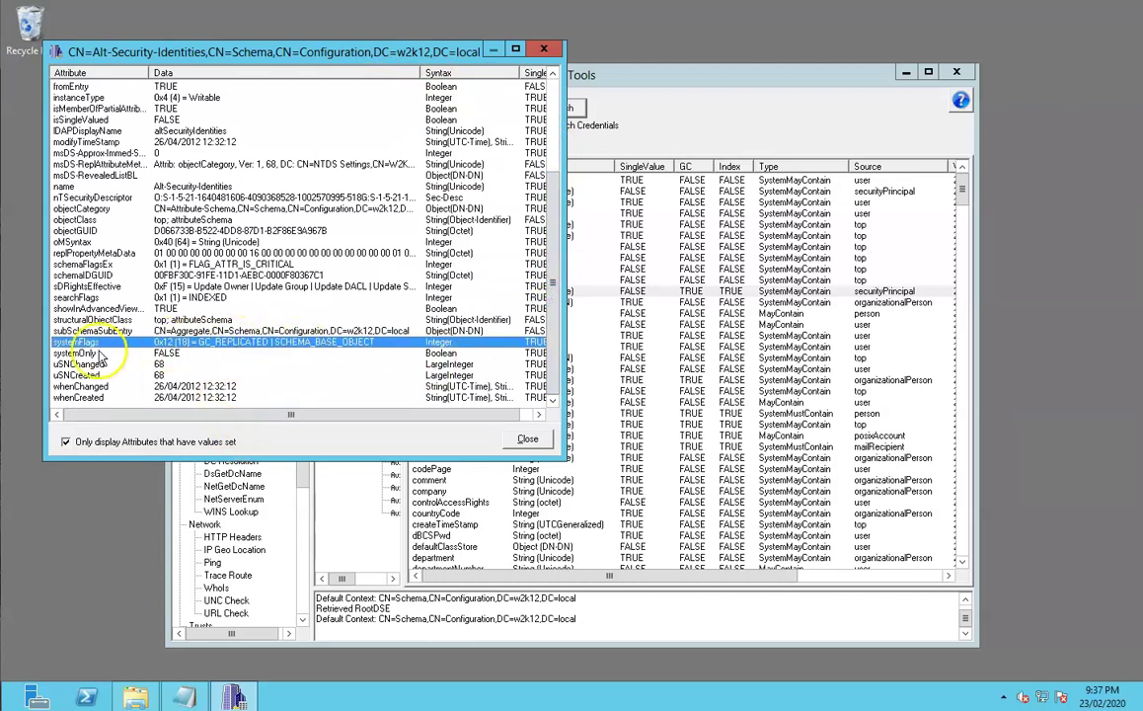
pyautogui.click(249, 344)
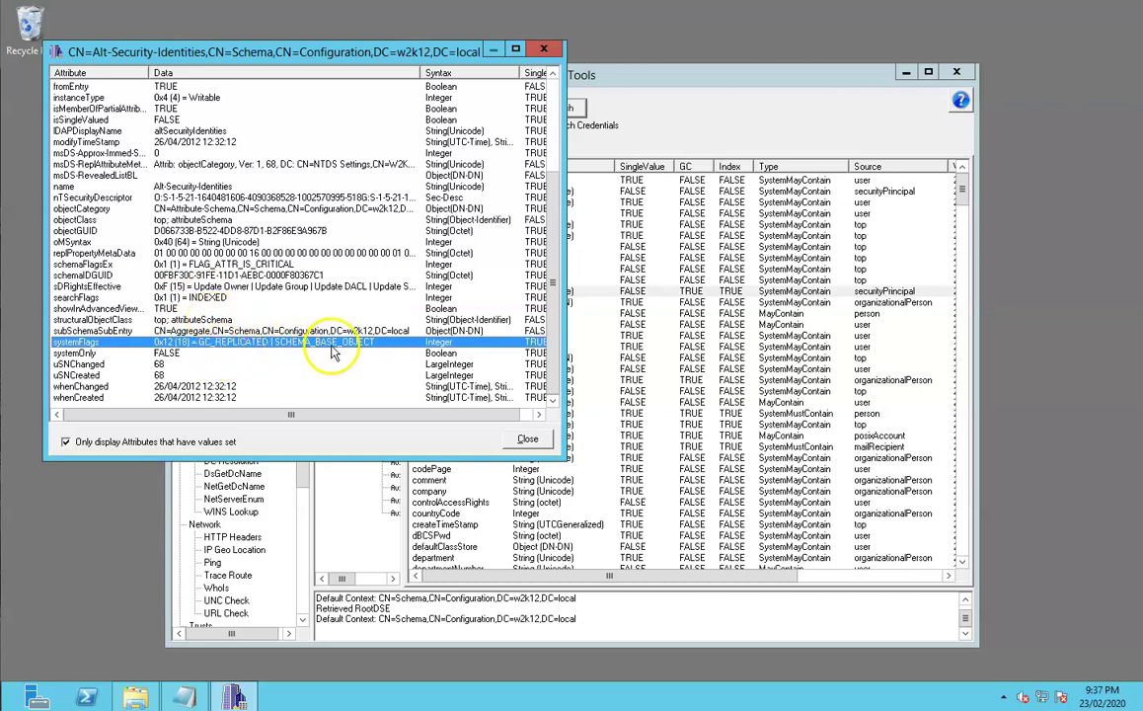
pyautogui.press('Escape')
# Check which classes use the altSecurityIdentities attribute with Where Used, and close the results
pyautogui.rightClick(478, 299)
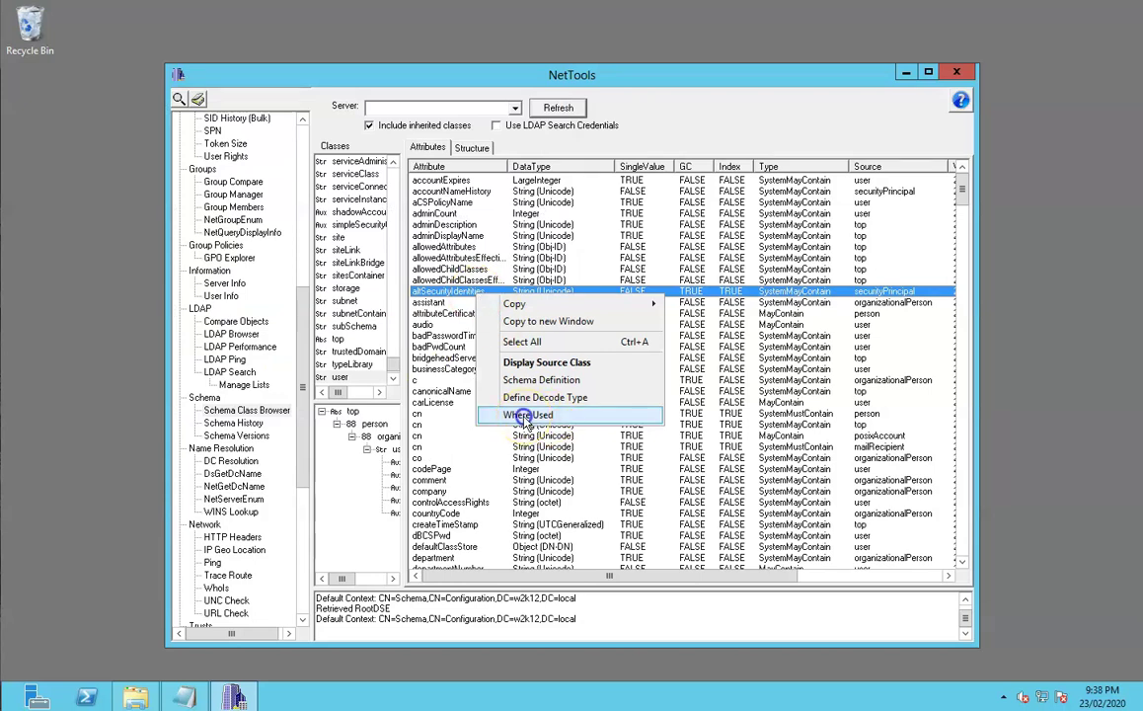
pyautogui.click(523, 416)
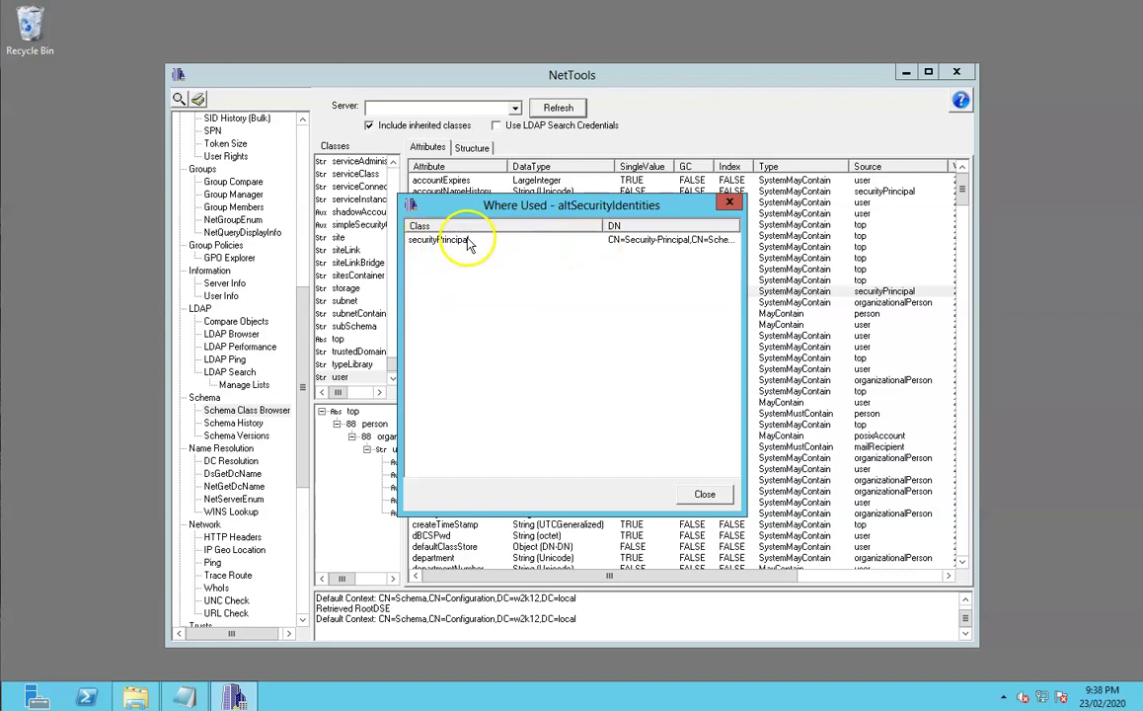
pyautogui.click(704, 496)
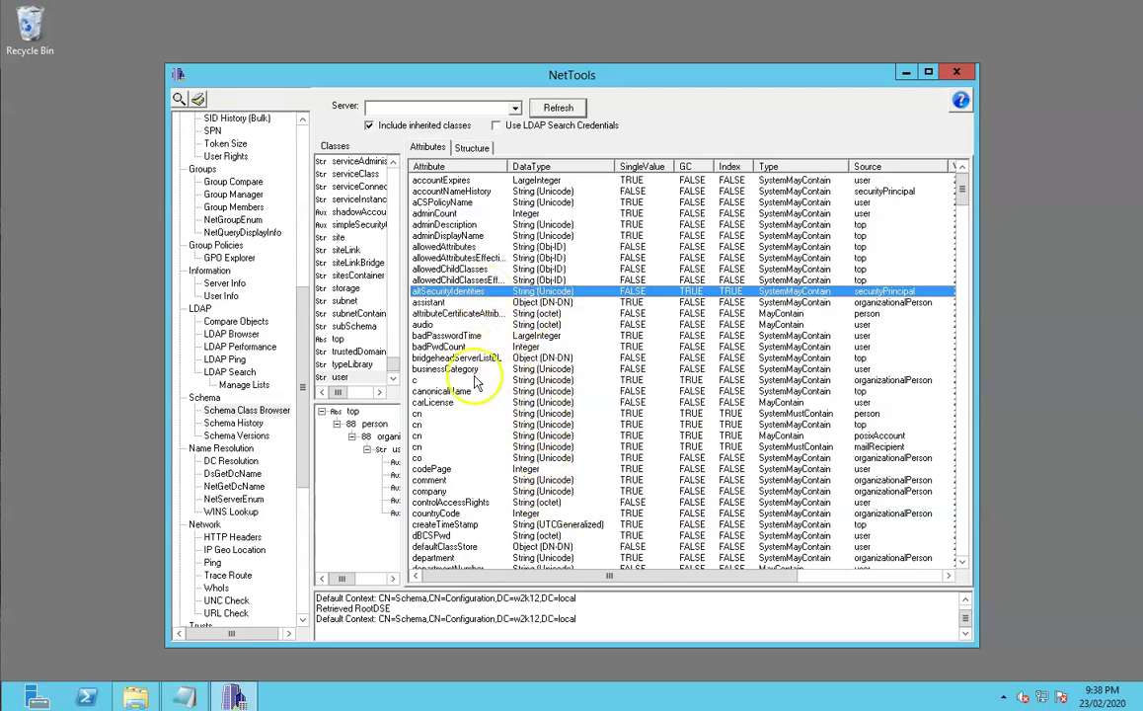
# Run Where Used on the cn attribute, enlarge the results window to review the full class list, and close it
pyautogui.rightClick(529, 414)
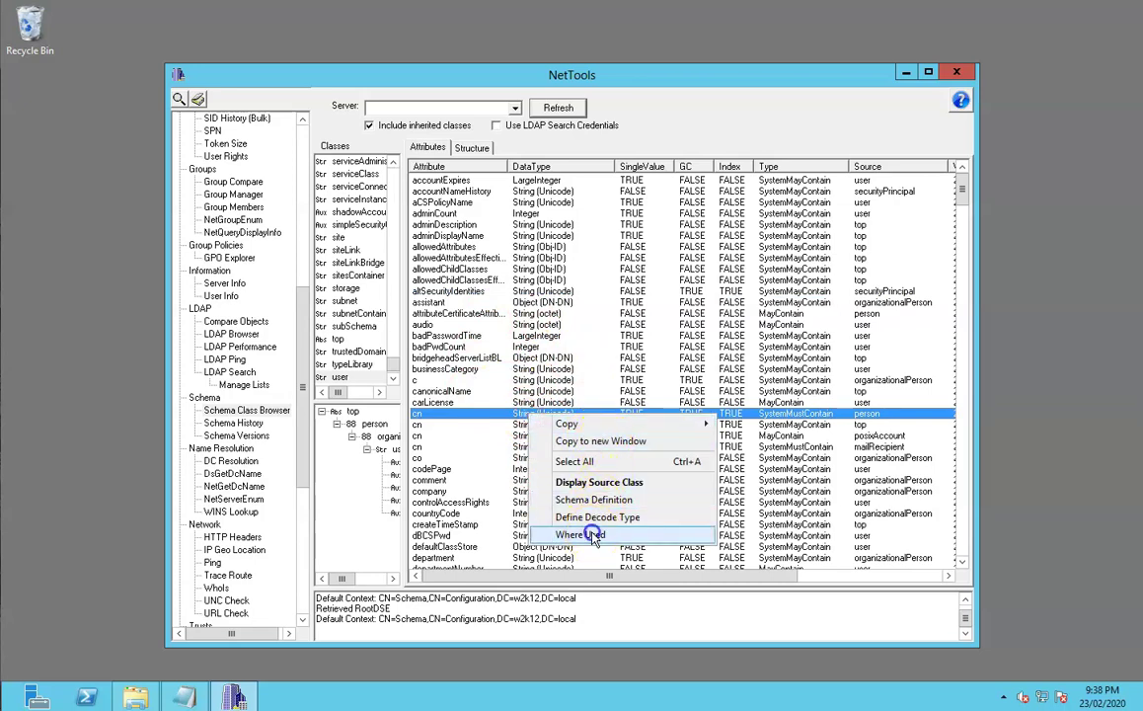
pyautogui.click(594, 537)
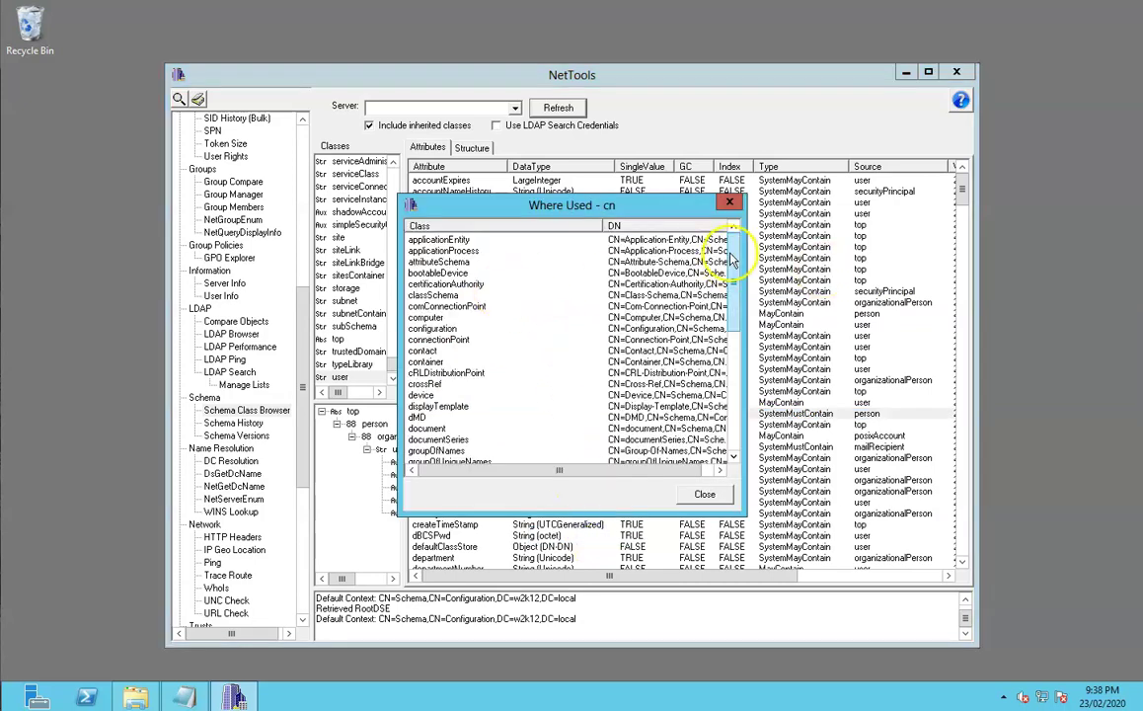
pyautogui.moveTo(732, 269); pyautogui.dragTo(732, 329)
pyautogui.moveTo(733, 385); pyautogui.dragTo(733, 219)
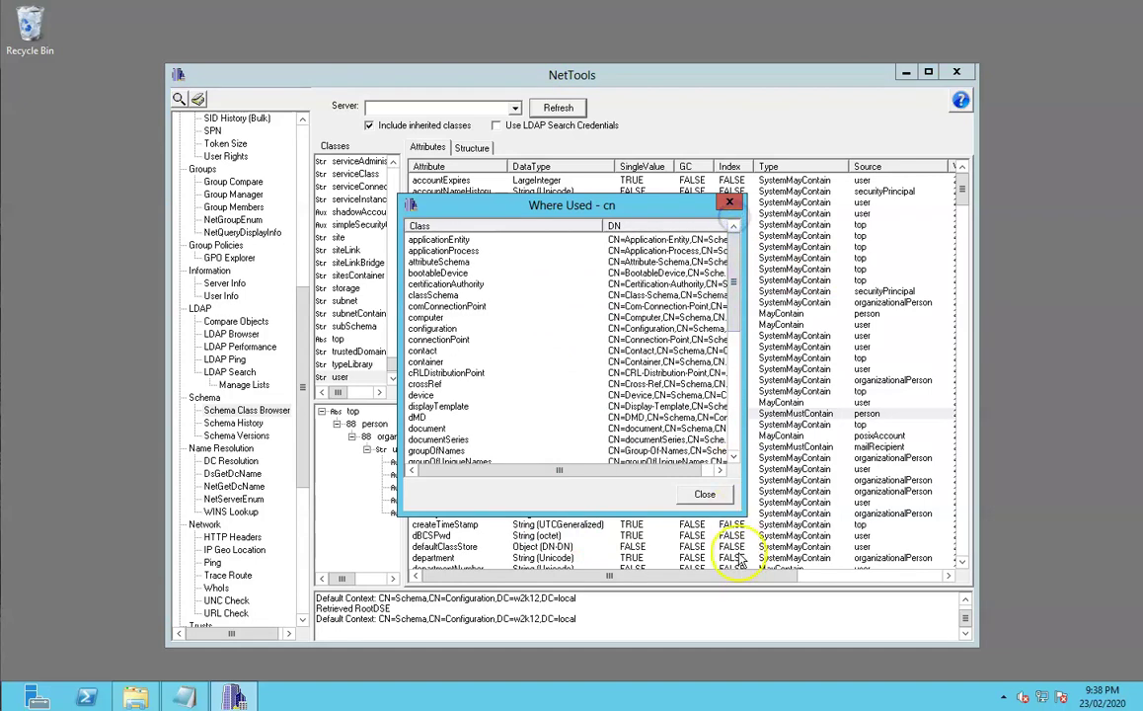
pyautogui.moveTo(745, 514); pyautogui.dragTo(850, 564)
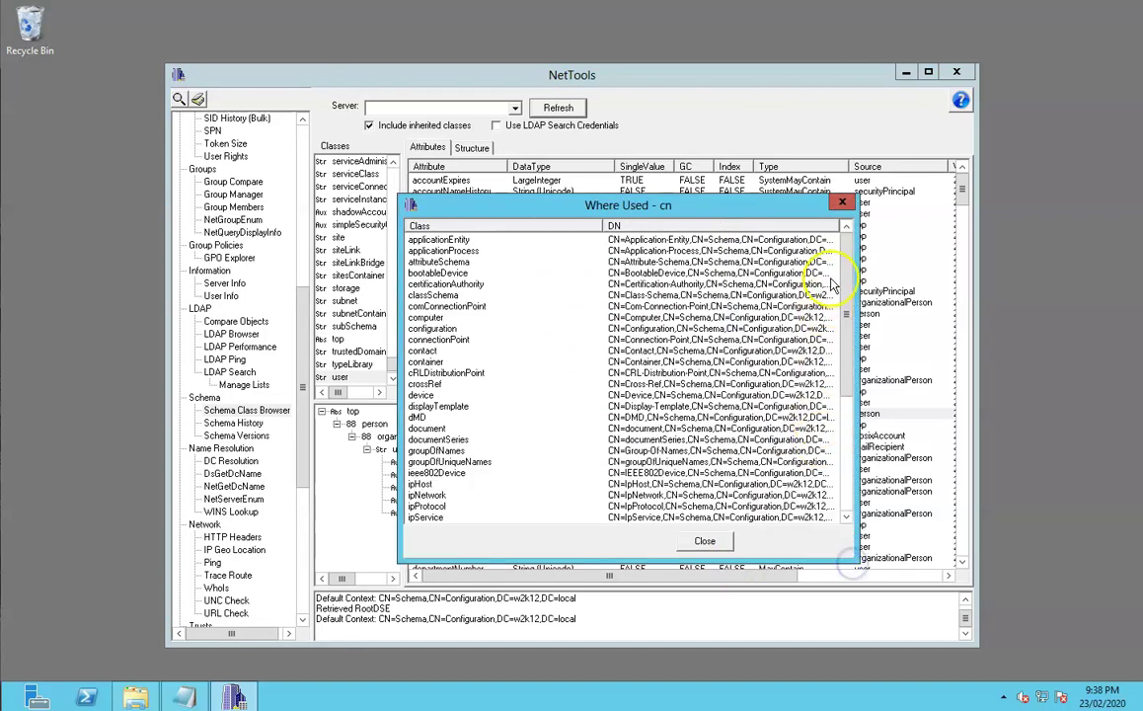
pyautogui.moveTo(843, 342); pyautogui.dragTo(830, 427)
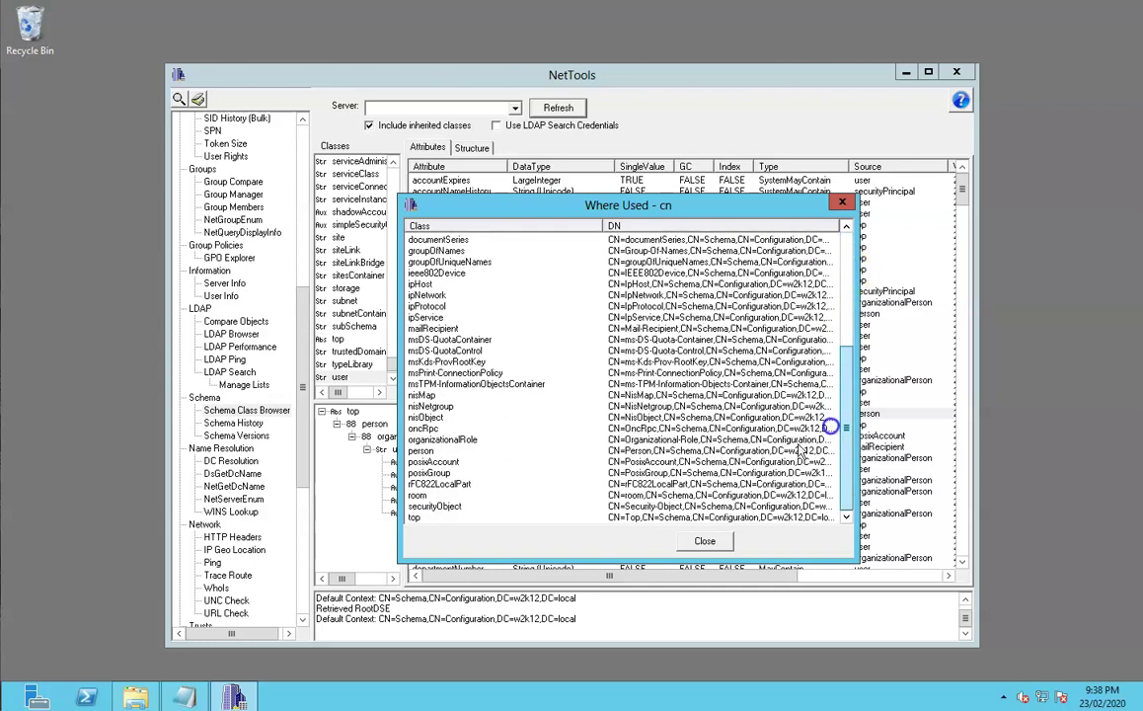
pyautogui.click(704, 541)
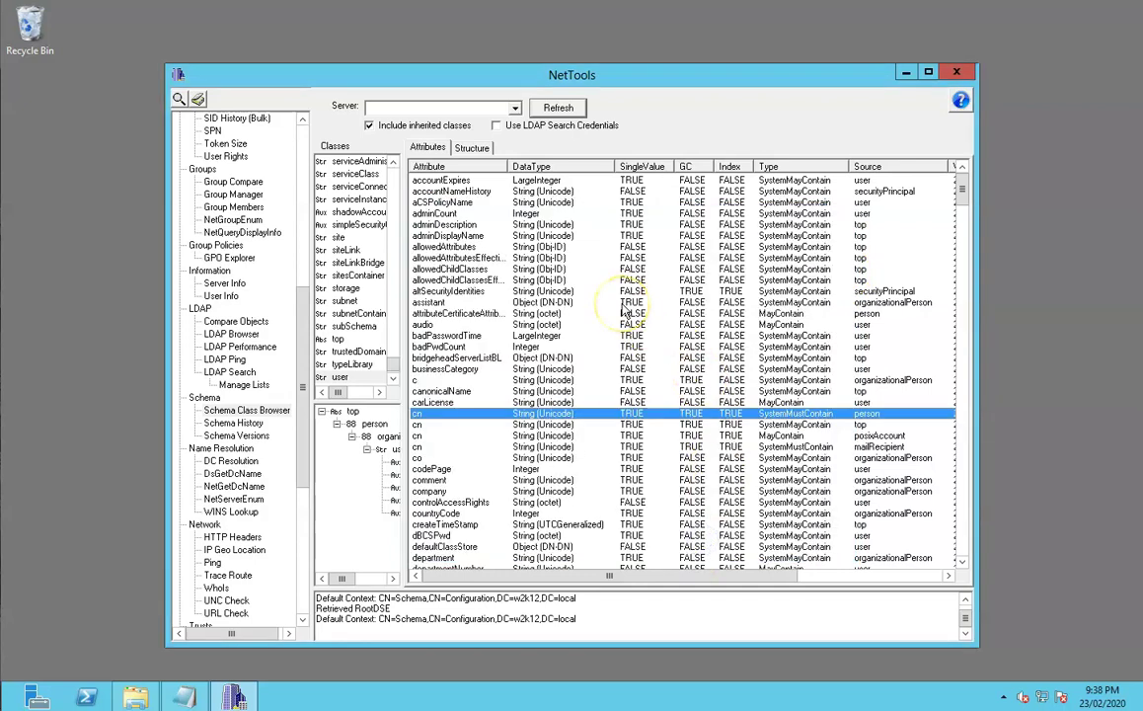